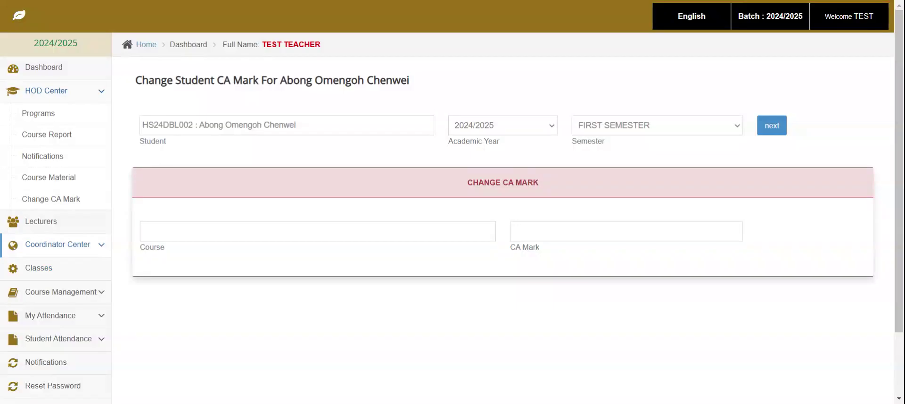
- Open a blank Change CA Mark form from the HOD Center
left_click(103, 93)
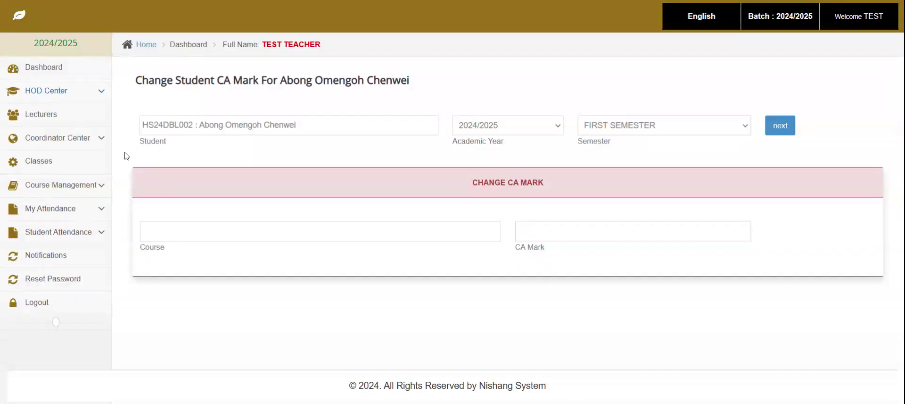
left_click(80, 92)
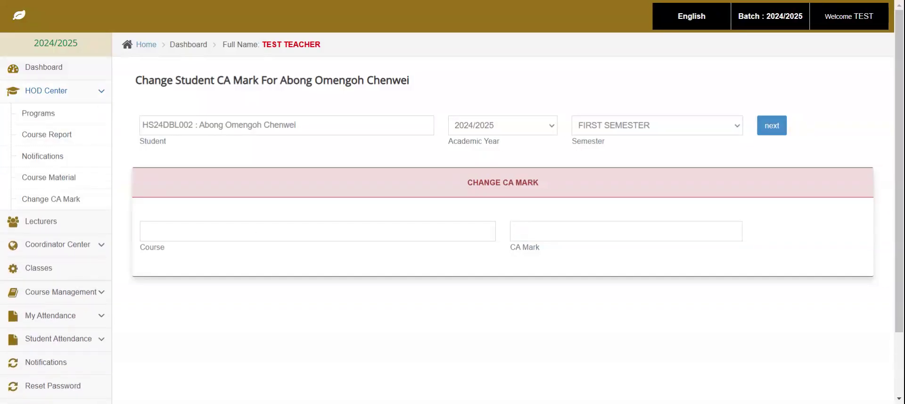
left_click(75, 91)
left_click(75, 91)
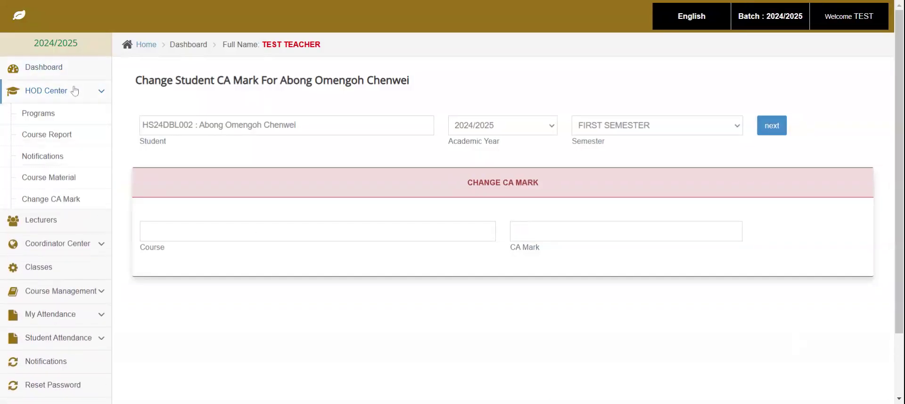
left_click(75, 91)
left_click(75, 91)
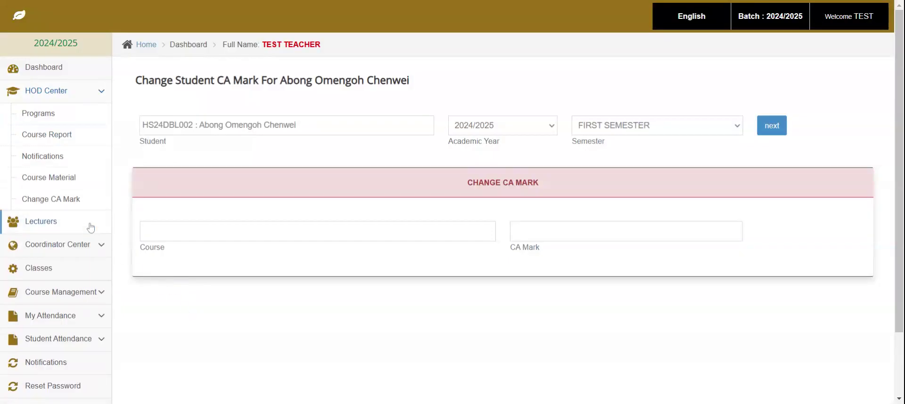
left_click(52, 198)
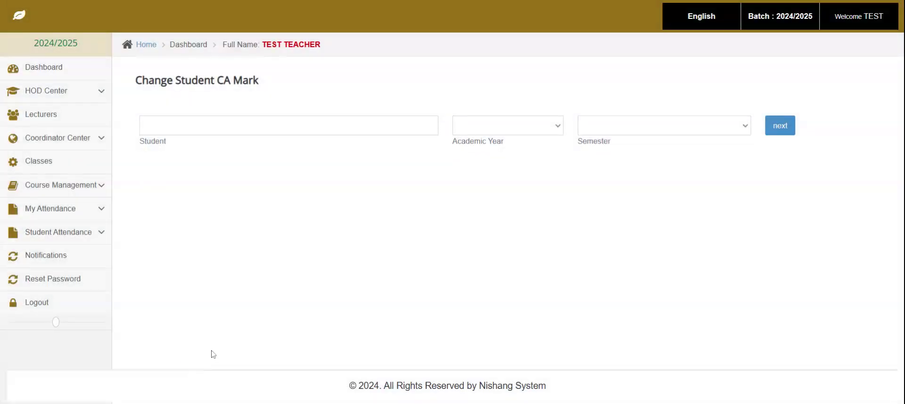
- Look up a student by matriculation number and select the matching student
left_click(243, 123)
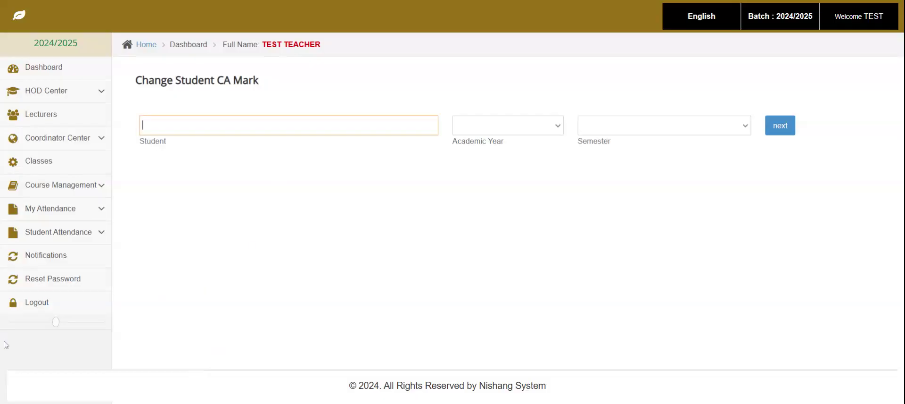
type("HS2")
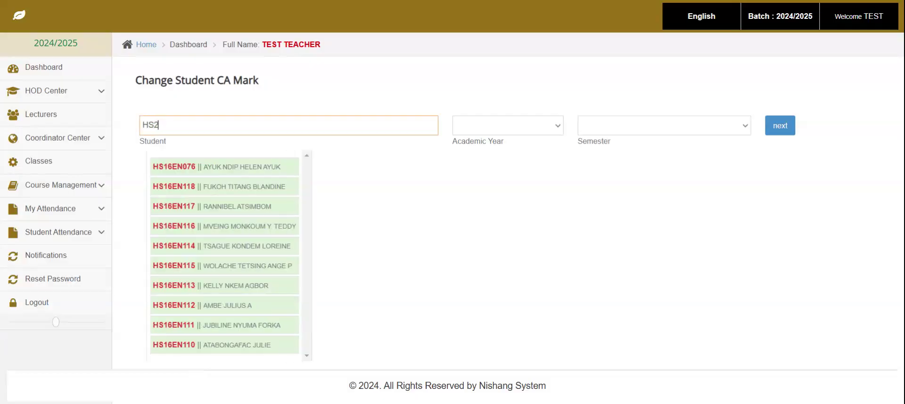
type("4DBN")
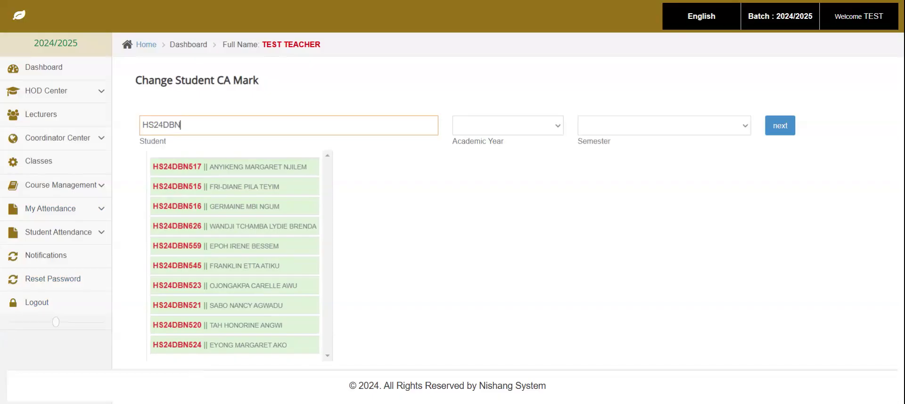
type("002")
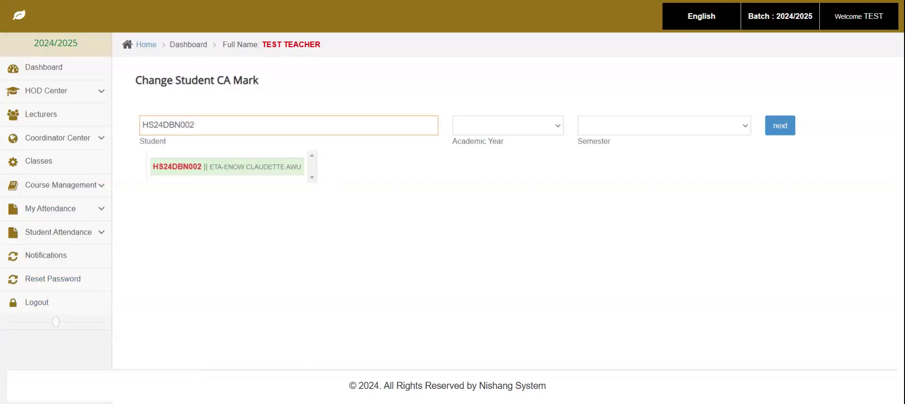
left_click(265, 168)
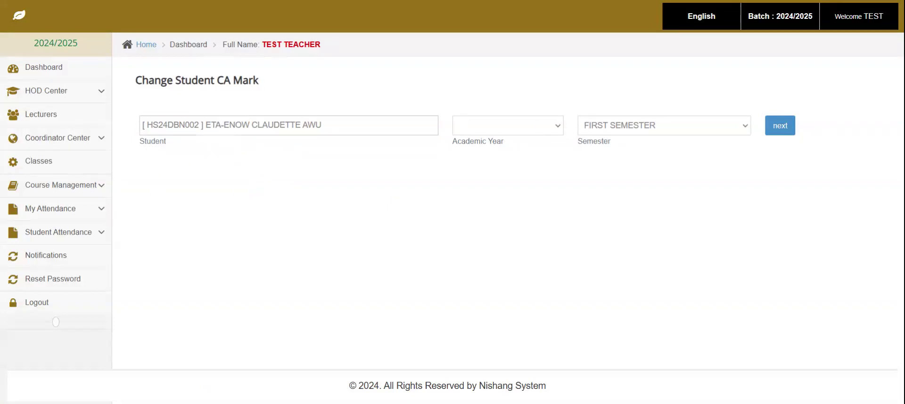
- Set the academic year to 2024/2025, keep the first semester, and load the selected student's CA mark form
left_click(708, 132)
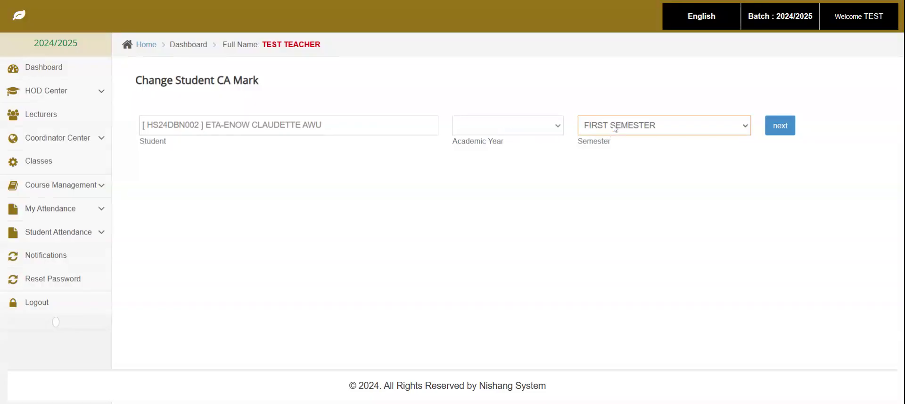
left_click(543, 131)
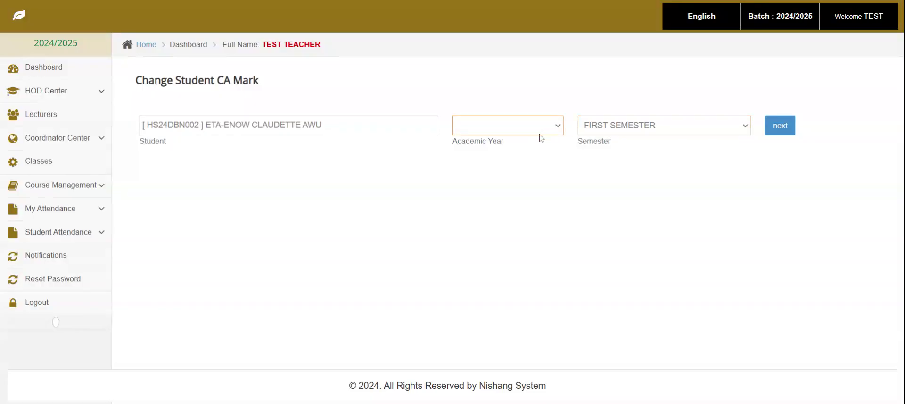
left_click(541, 141)
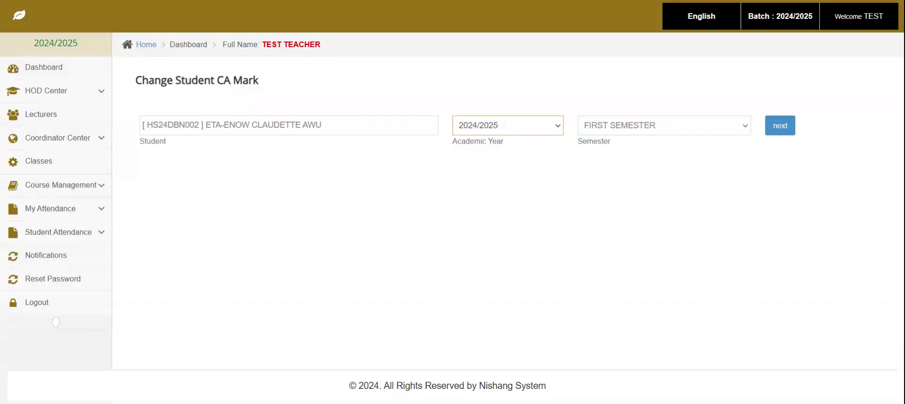
left_click(776, 127)
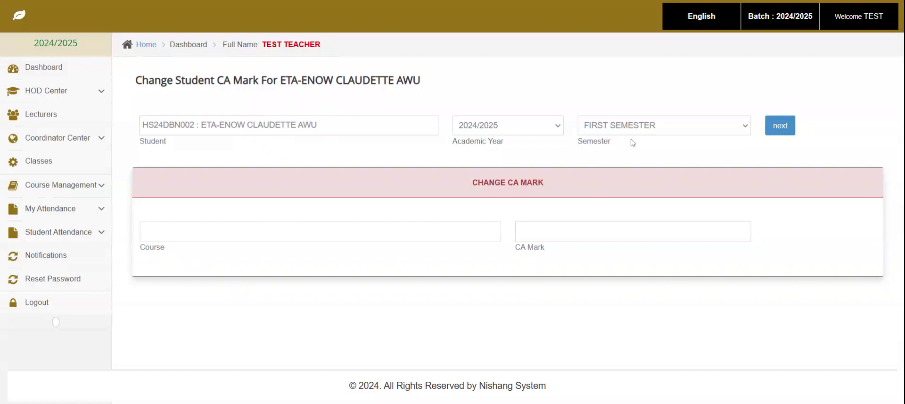
left_click(213, 222)
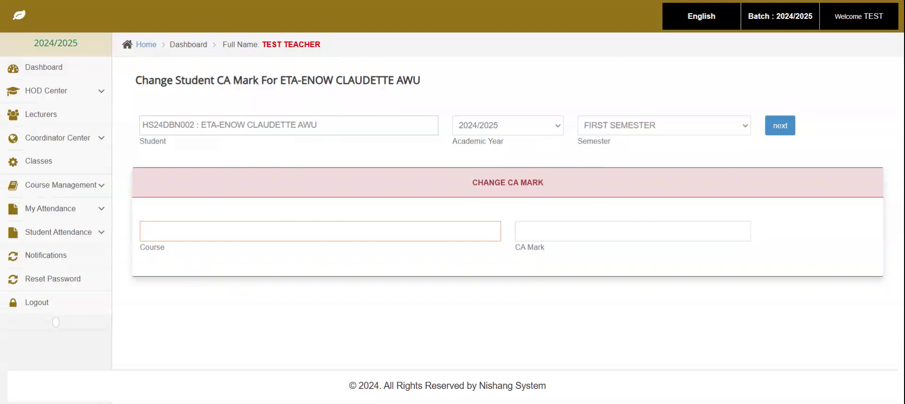
left_click(231, 124)
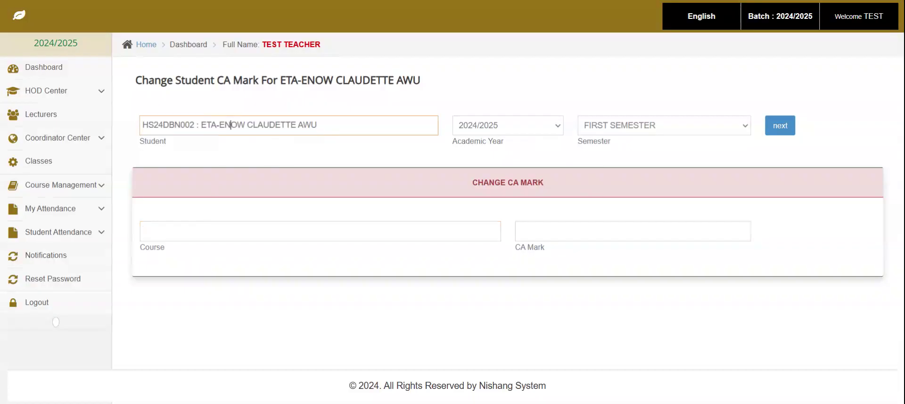
left_click(613, 133)
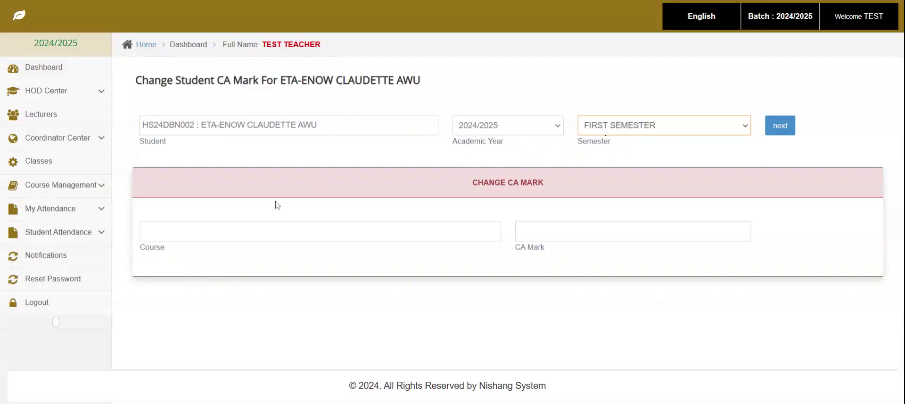
left_click(223, 225)
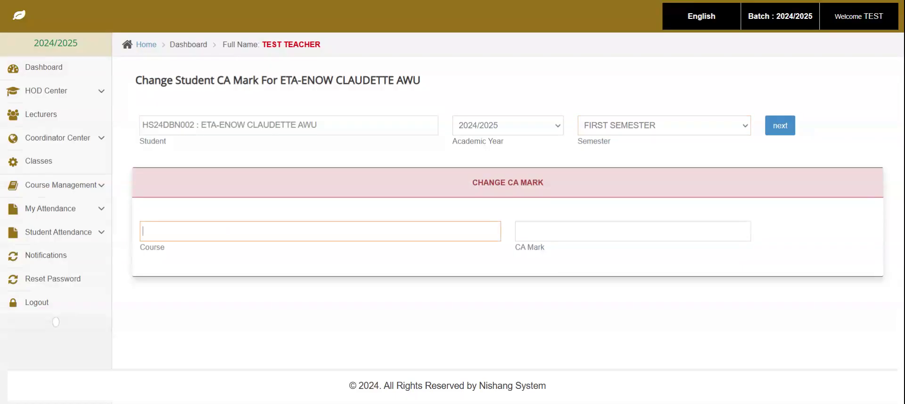
left_click(430, 214)
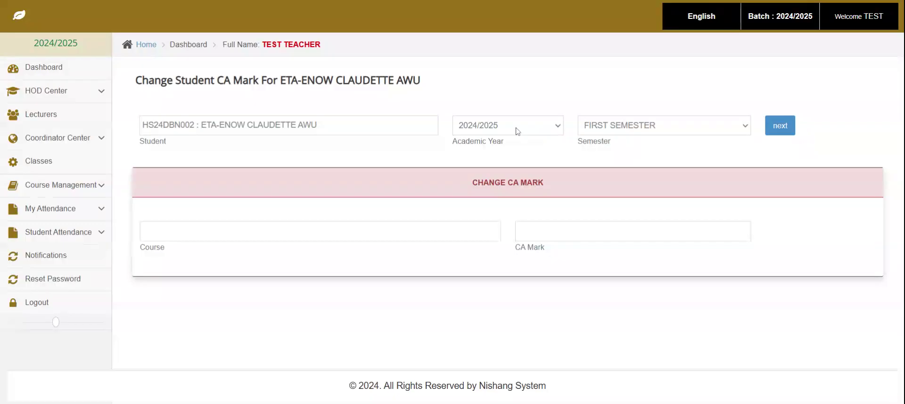
- Search for course MLS101 and select Human anatomy and physiology I for the first student
left_click(173, 245)
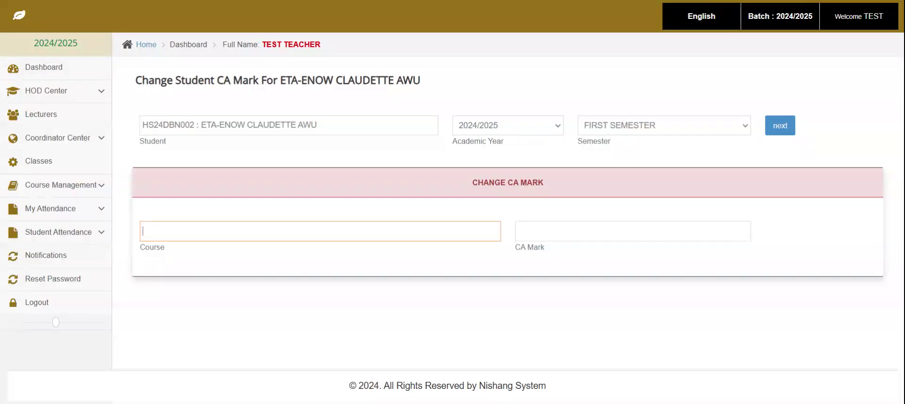
type("ml")
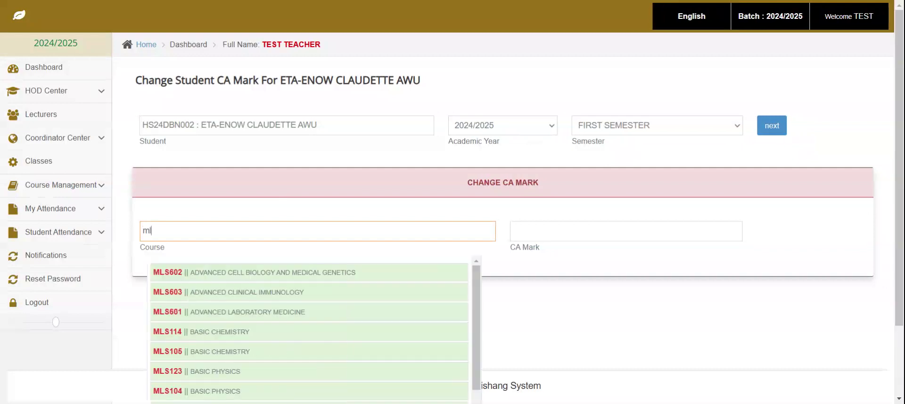
type("s101")
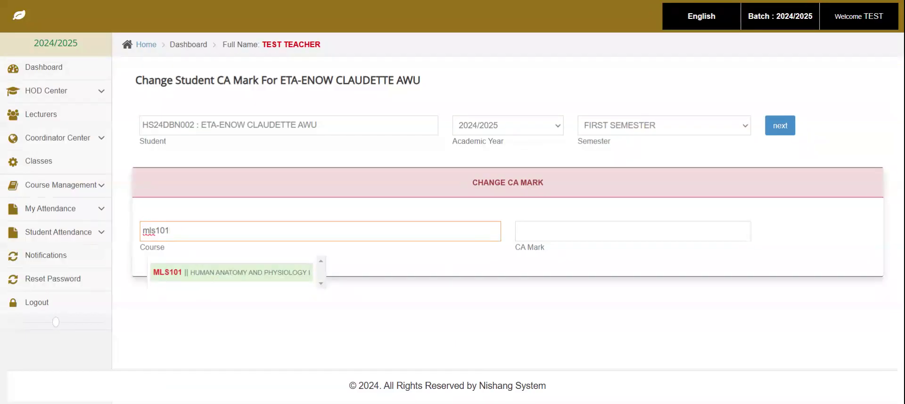
left_click(222, 274)
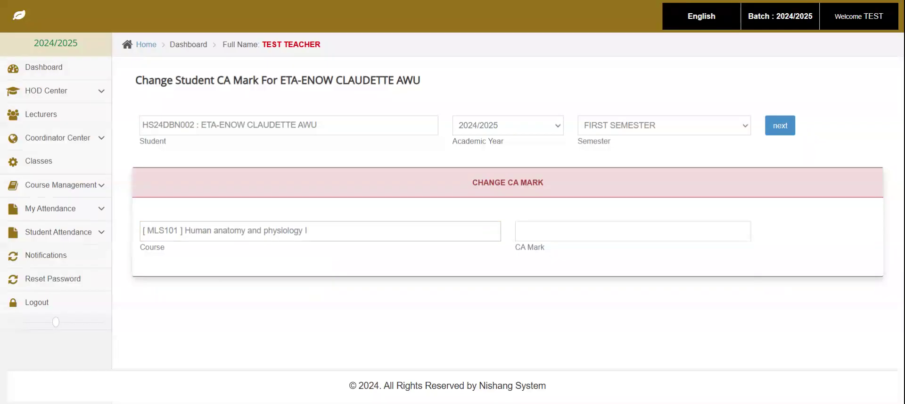
- Go back to replace the student with another one found by matriculation number, and load that student's CA mark form
left_click_drag(309, 230, 140, 231)
key("Tab")
key("alt+Left")
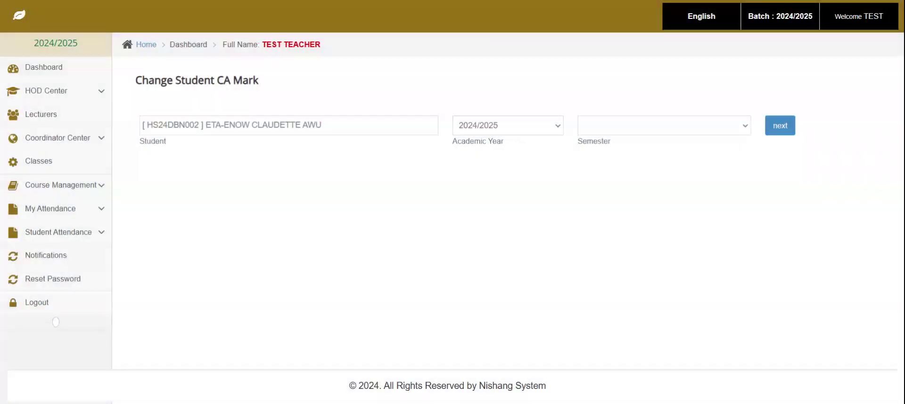
left_click_drag(323, 125, 117, 124)
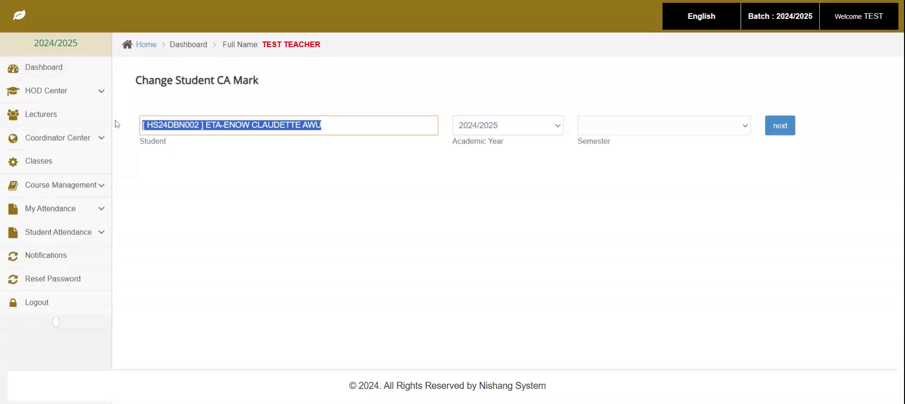
type("HS2")
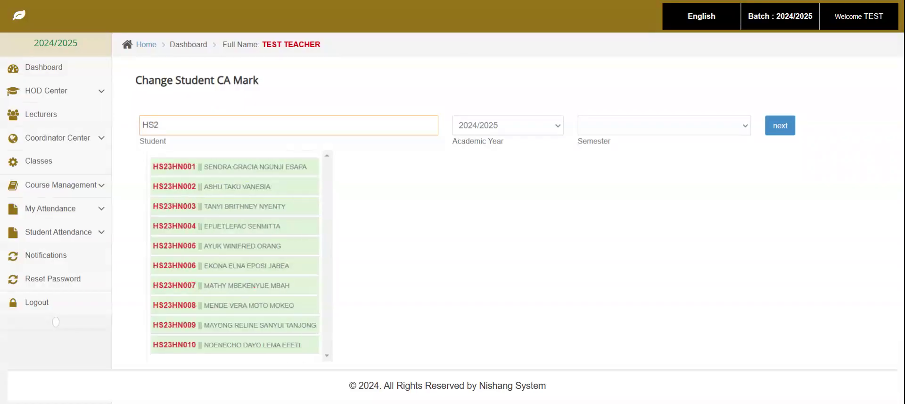
type("4DB")
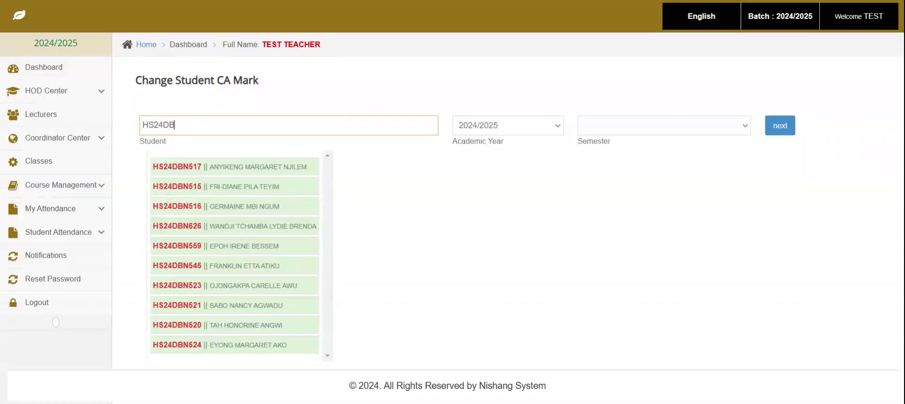
type("L002")
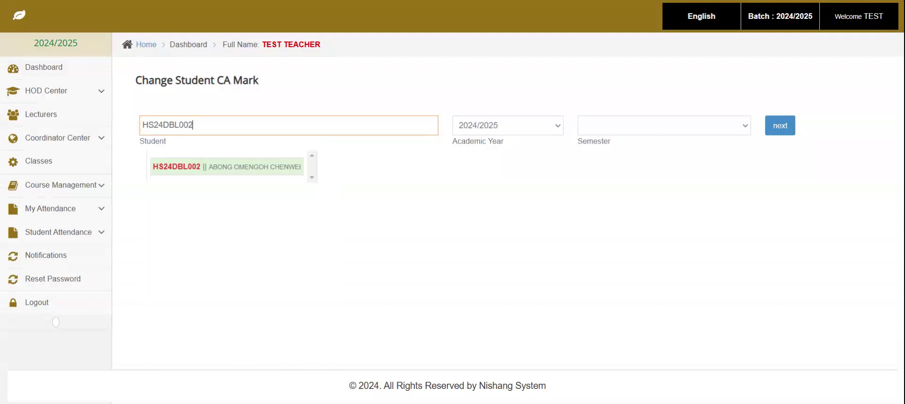
left_click(229, 171)
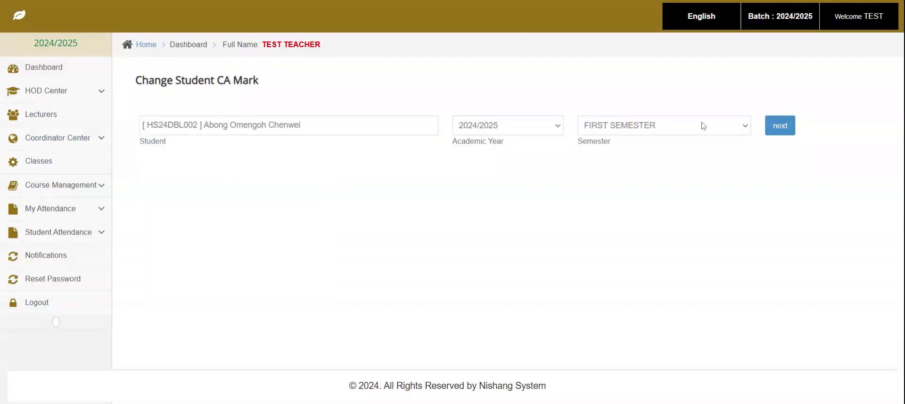
left_click(778, 126)
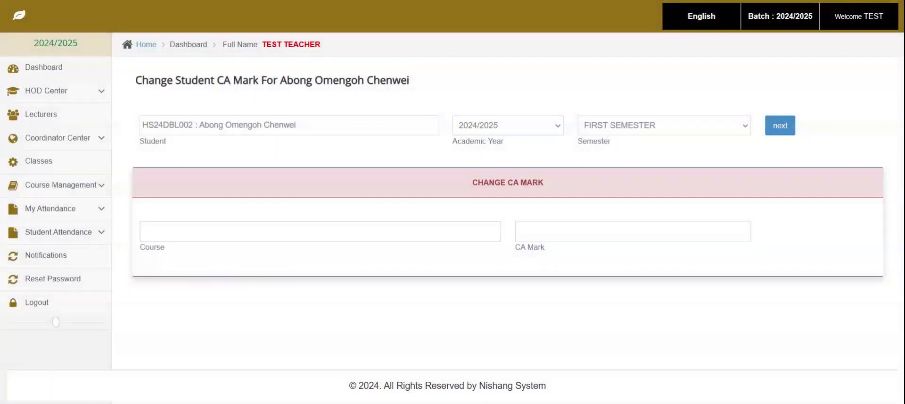
- Select course MLS101, Human anatomy and physiology I, for the newly chosen student
left_click(151, 230)
type("ML")
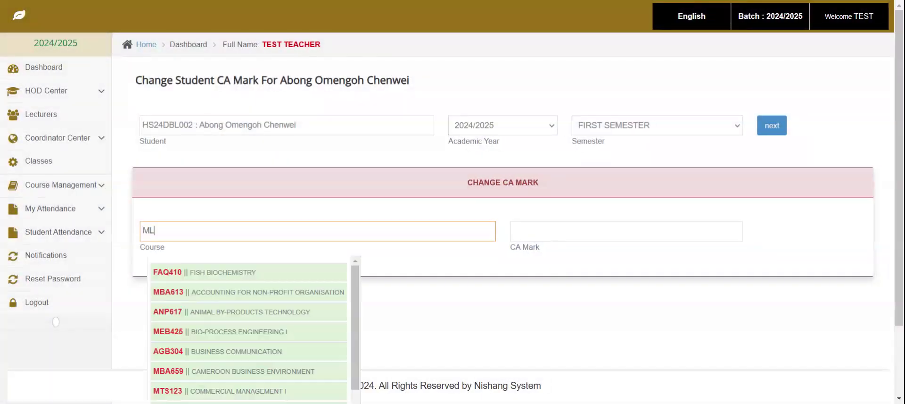
type("S101")
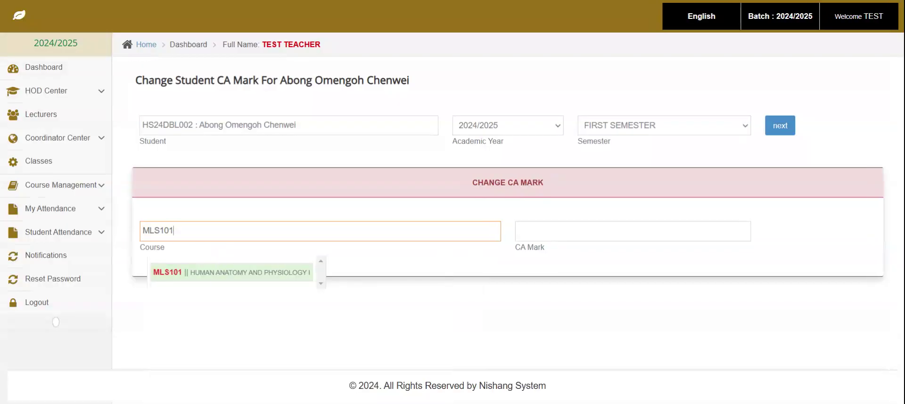
key("BackSpace")
left_click(242, 276)
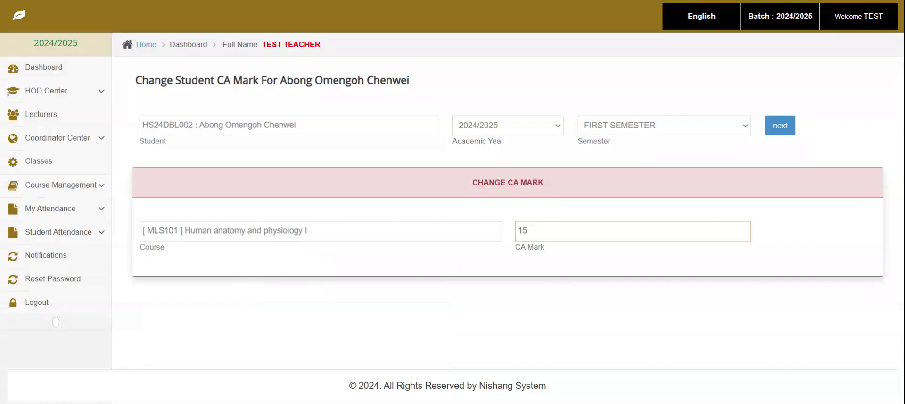
- Save a CA mark of 18 for the MLS101 course and return to the dashboard
key("ctrl+a")
type("18")
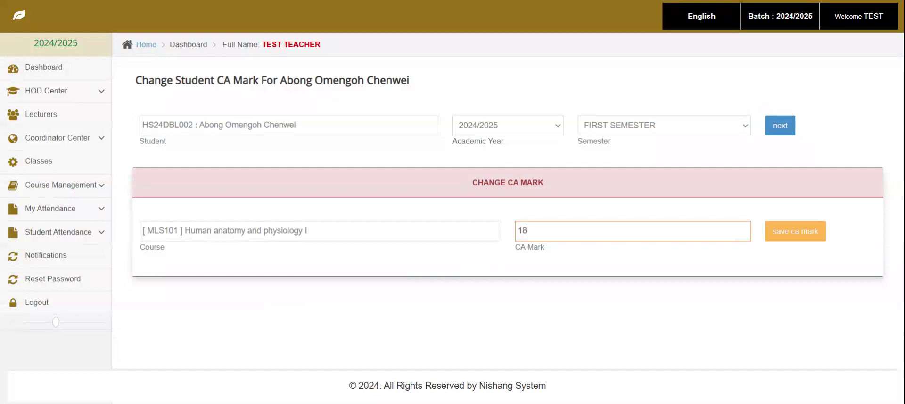
left_click(809, 235)
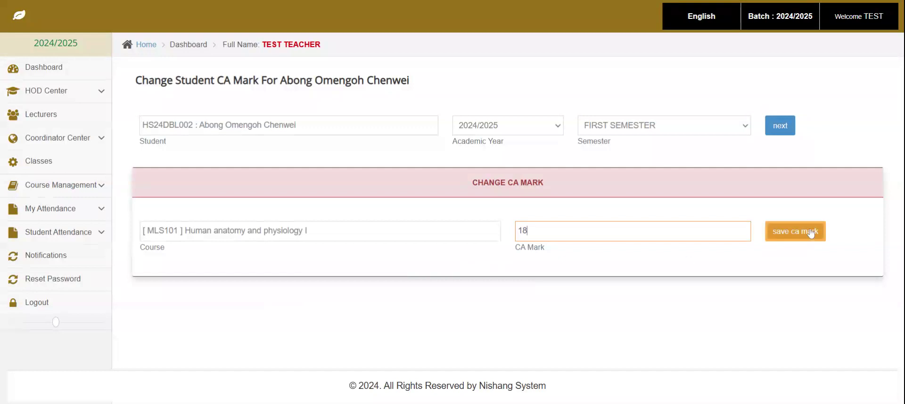
double_click(537, 226)
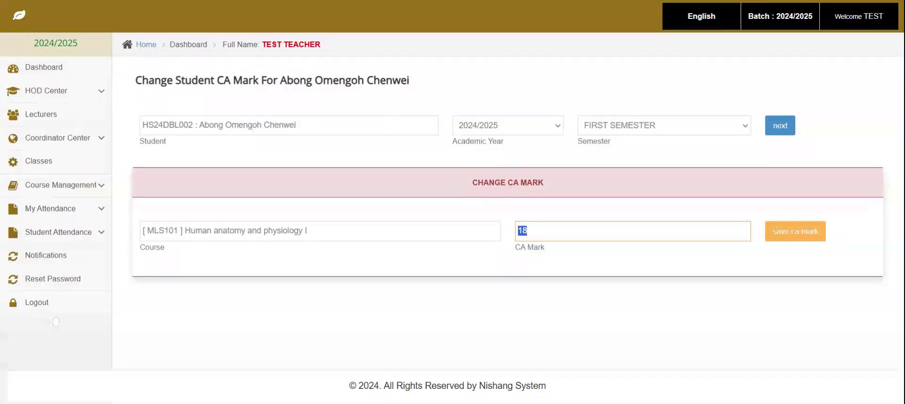
type("15")
key("ctrl+a")
type("18")
left_click(818, 232)
left_click(817, 240)
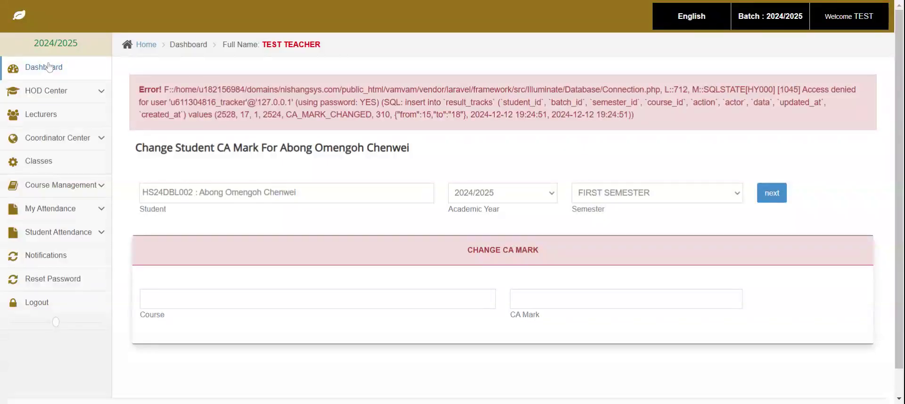
left_click(49, 66)
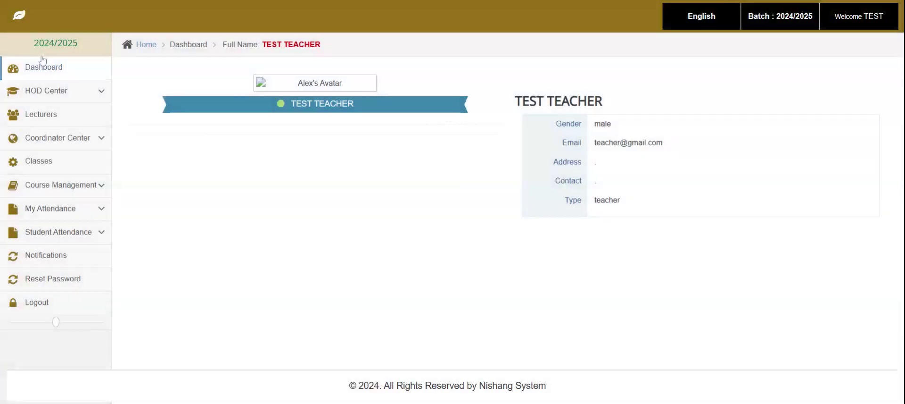